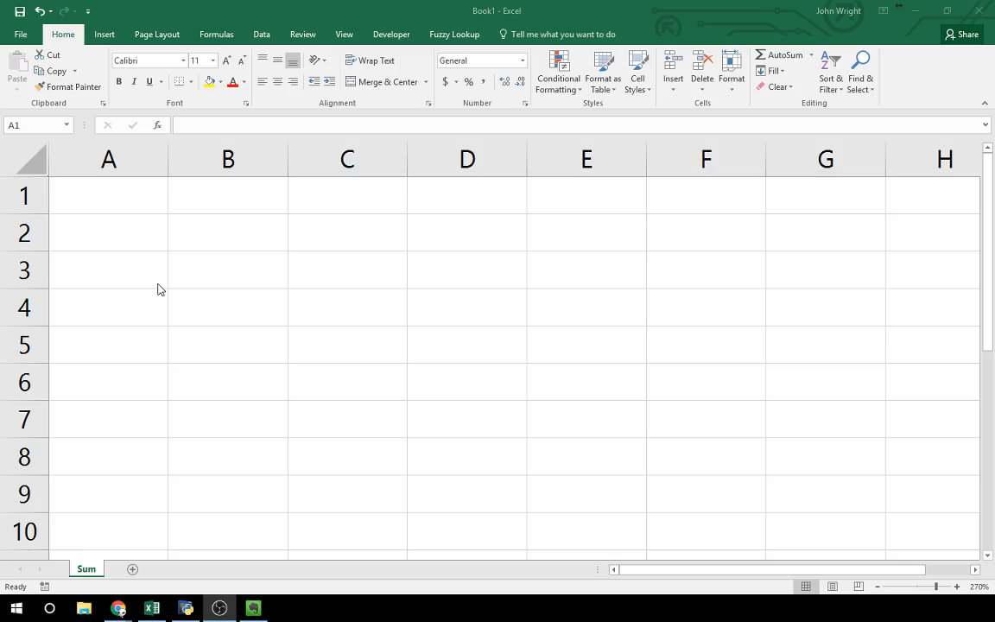
Enter the values 78, 63 and 59 in cells A1 to A3
left_click(160, 206)
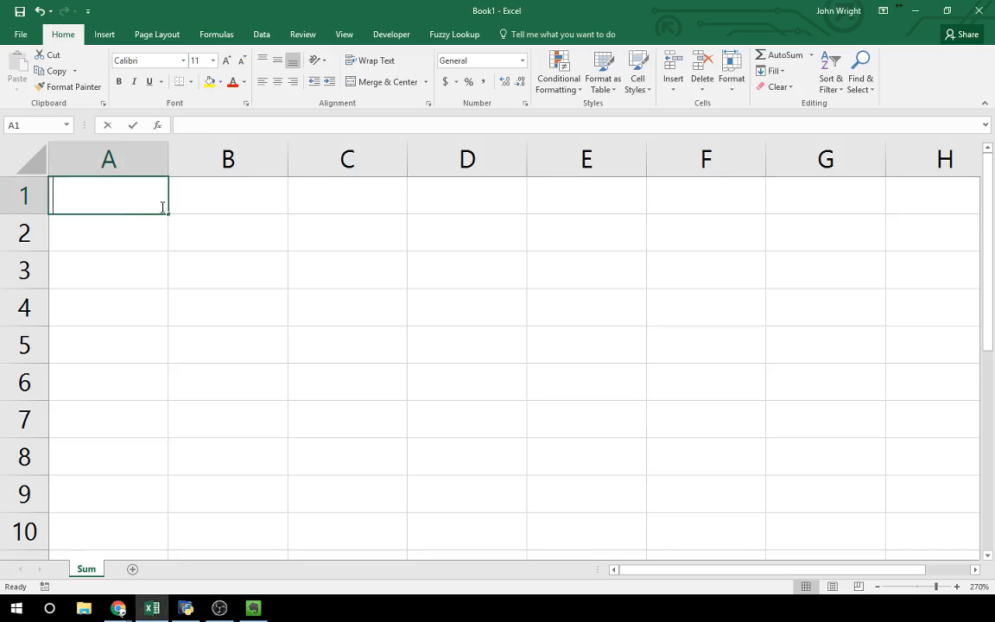
type("78")
key("Return")
type("63")
key("Return")
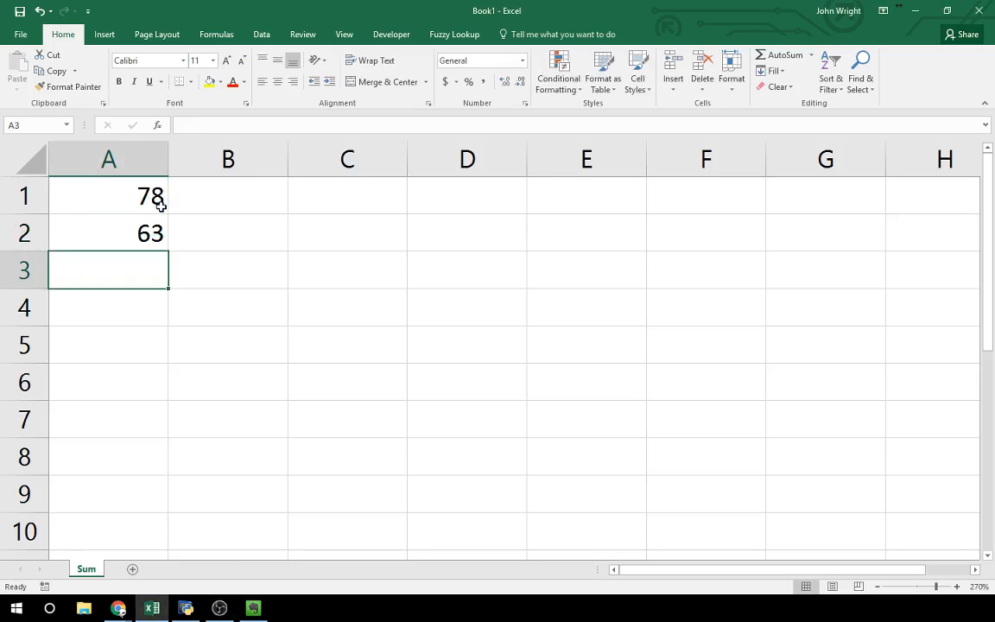
type("59")
key("Return")
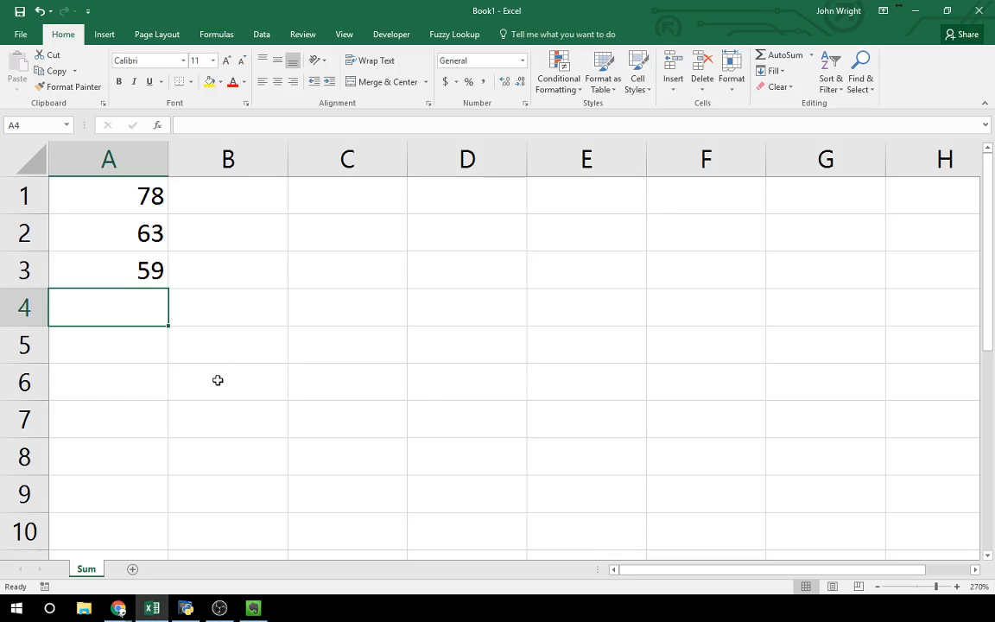
Add the three numbers in cell A4 with the formula =A3+A2+A1, using individual cell references
type("=")
left_click(145, 271)
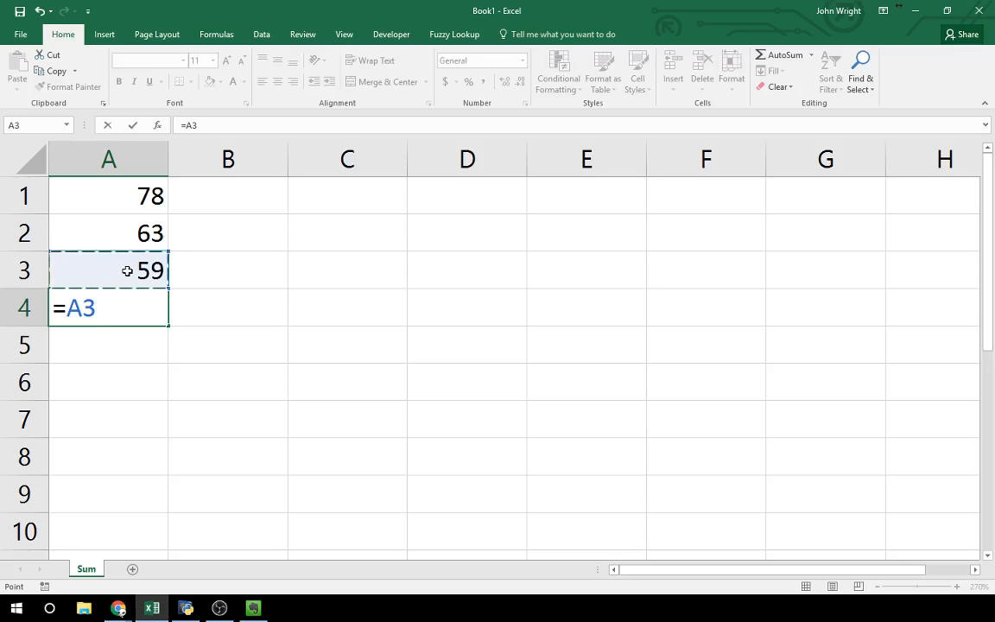
type("+")
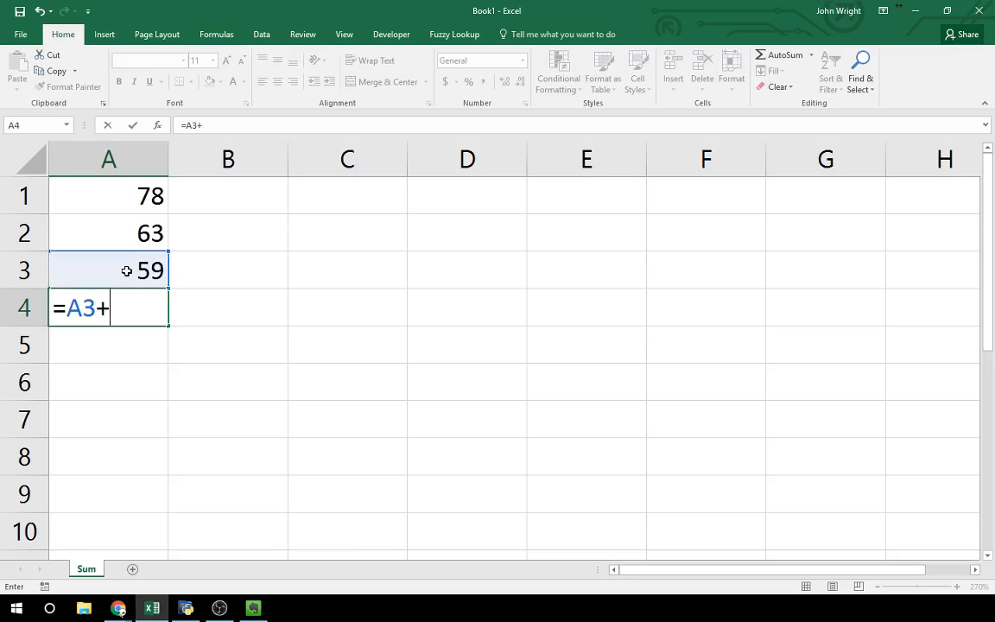
left_click(132, 232)
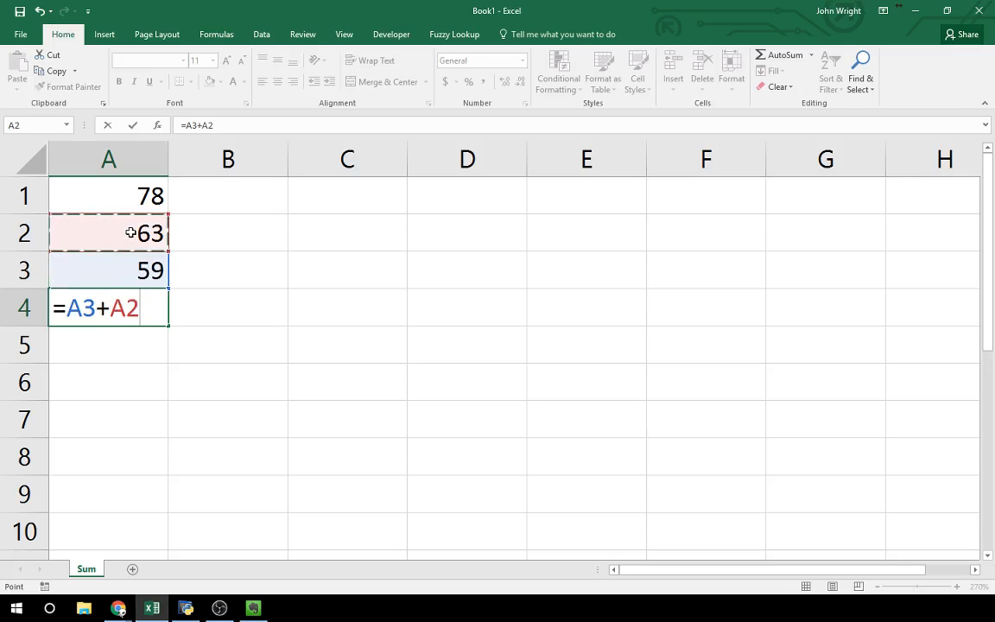
type("+")
left_click(141, 194)
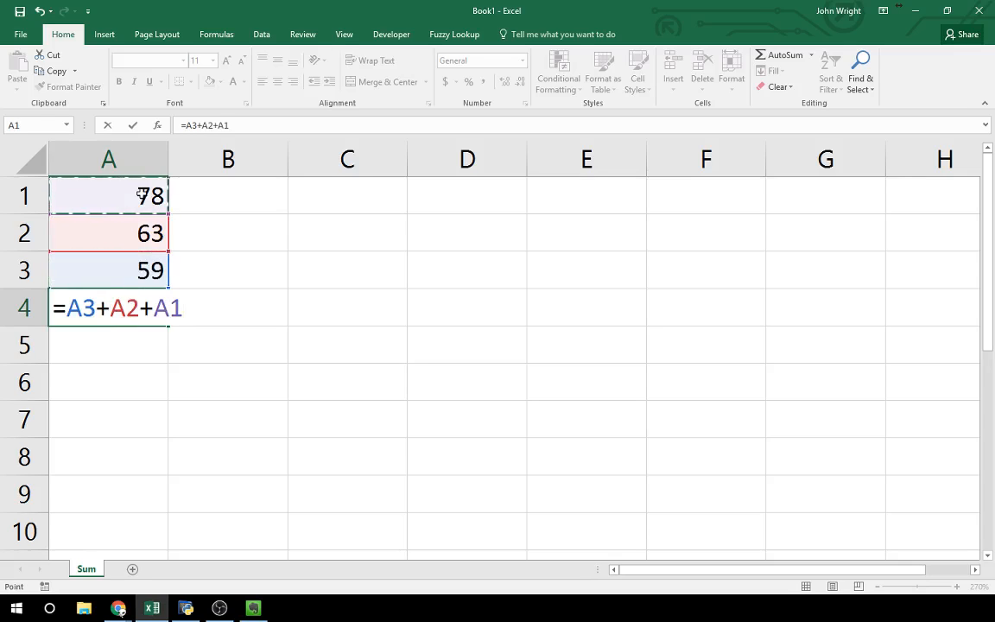
key("Return")
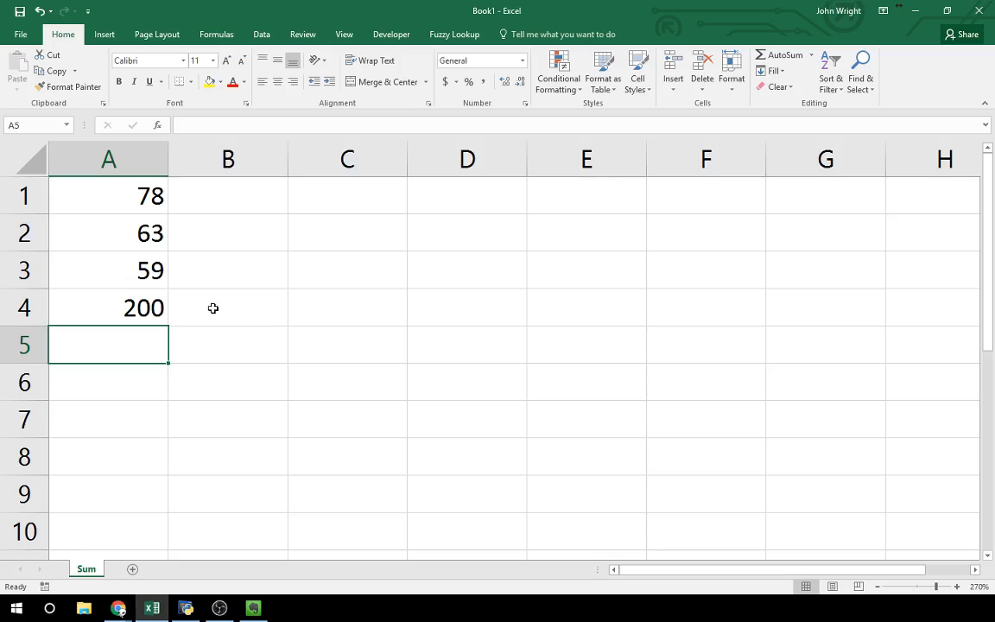
Replace the addition formula in cell A4 with the SUM function over the range, =SUM(A1:A3)
left_click(150, 307)
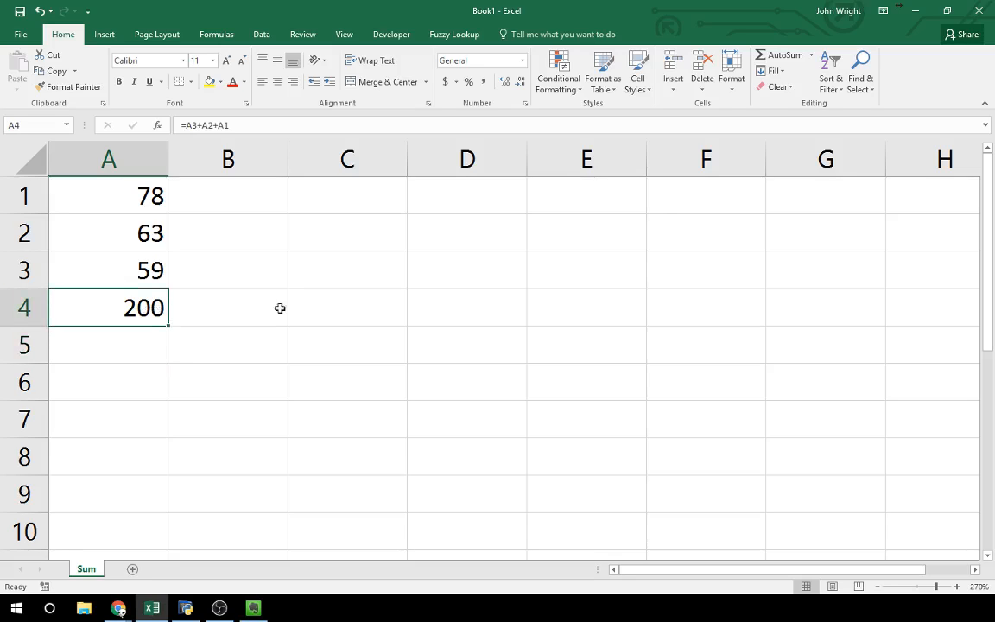
key("Delete")
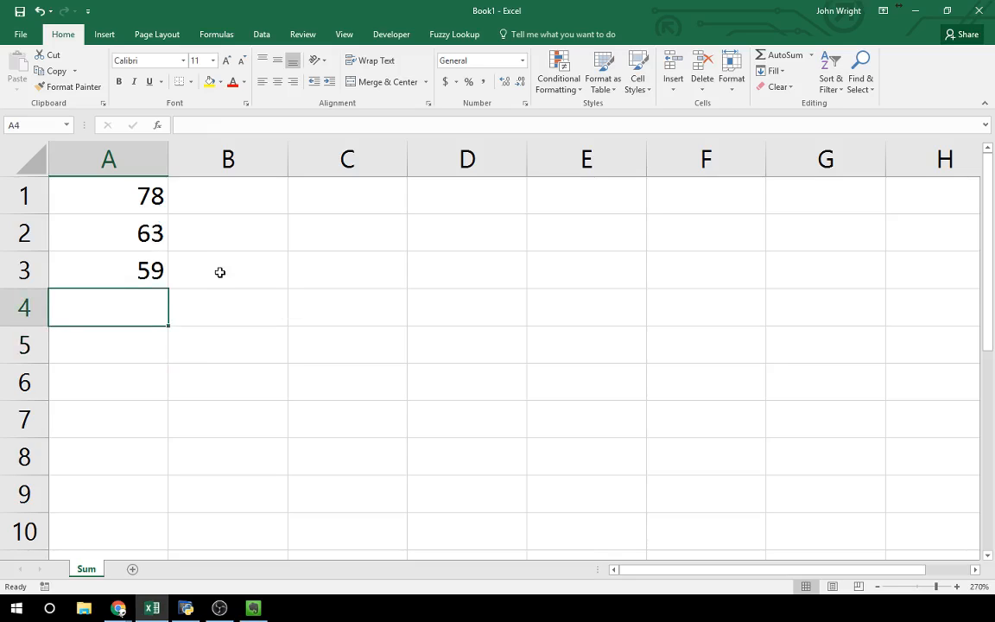
type("=")
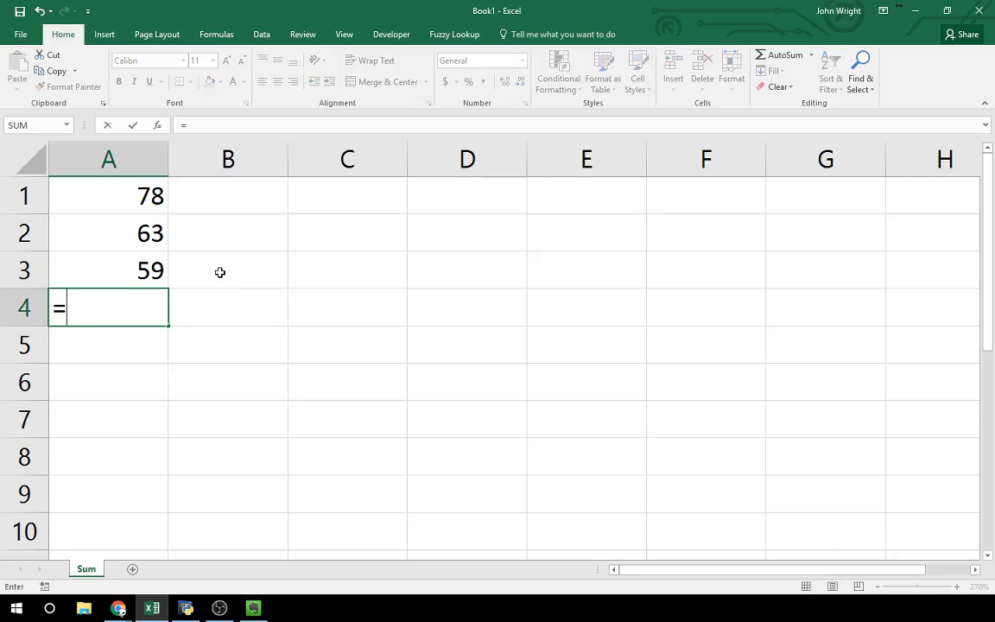
type("SUM")
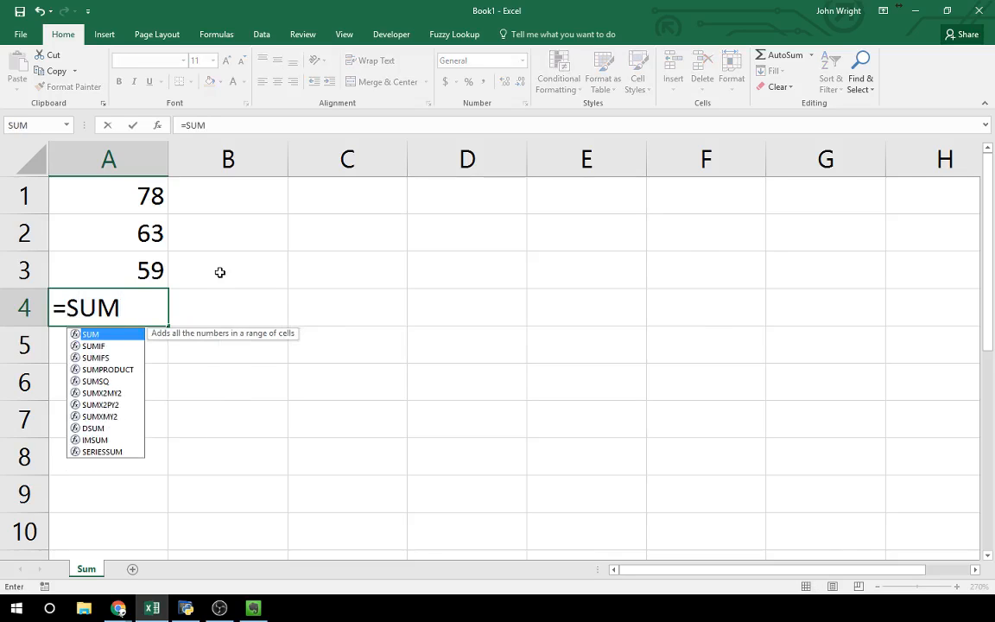
type("(")
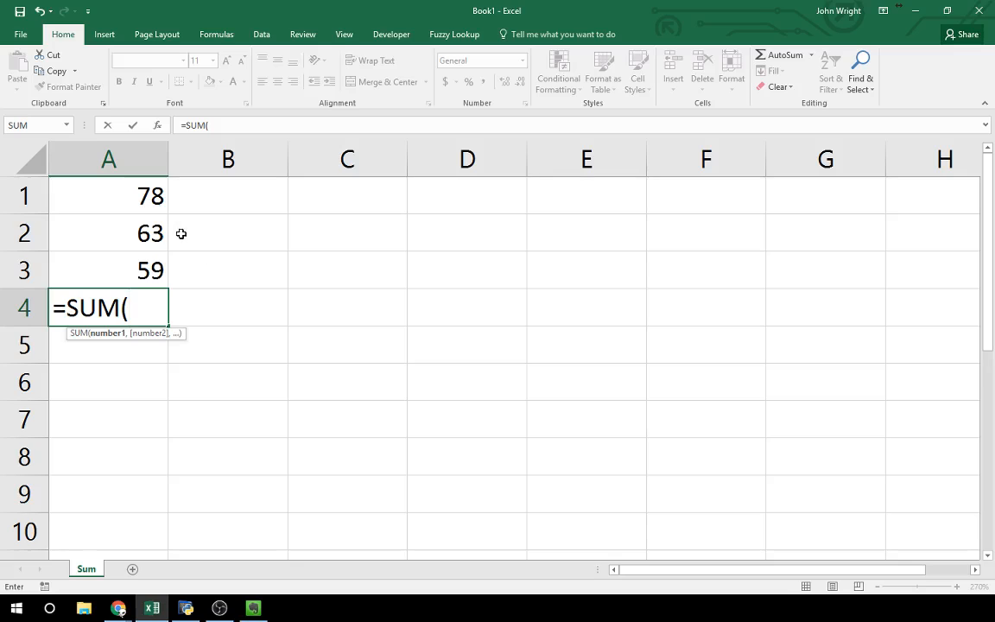
left_click(129, 196)
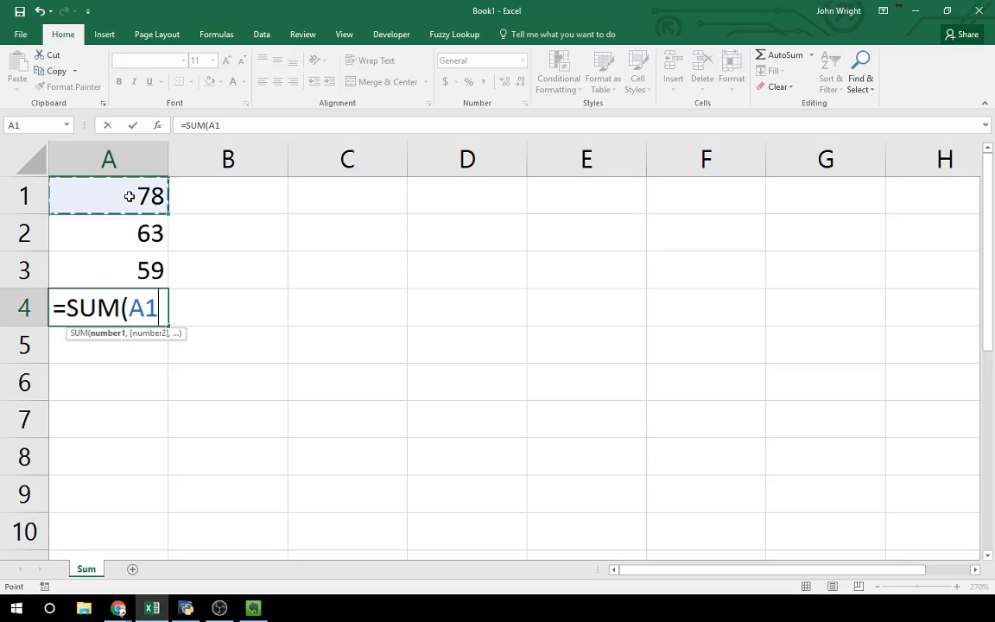
left_click_drag(129, 220, 130, 250)
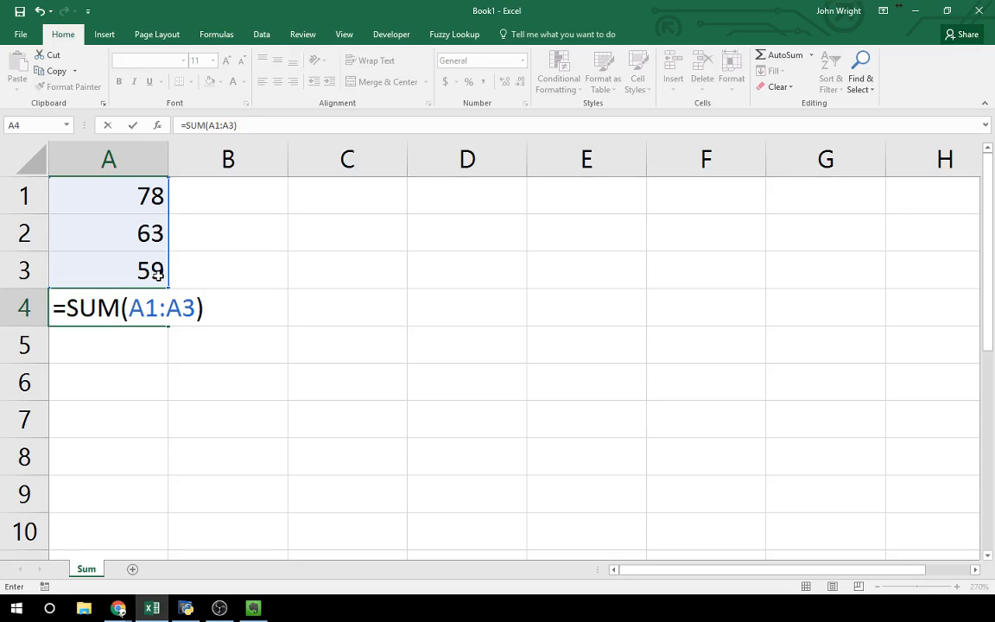
key("Return")
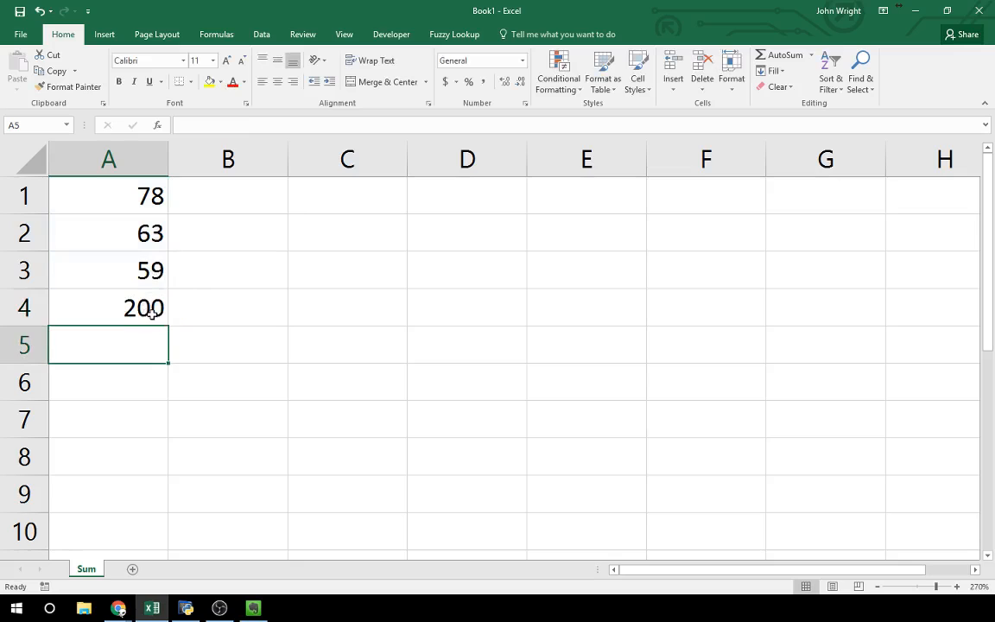
left_click_drag(218, 185, 238, 483)
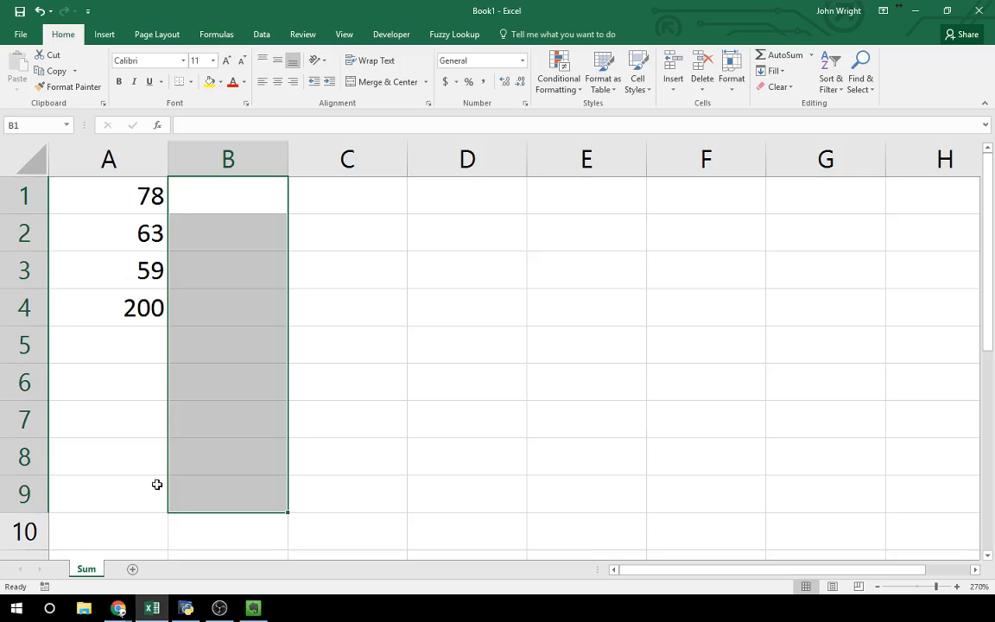
left_click(210, 190)
left_click(227, 235)
left_click(233, 271)
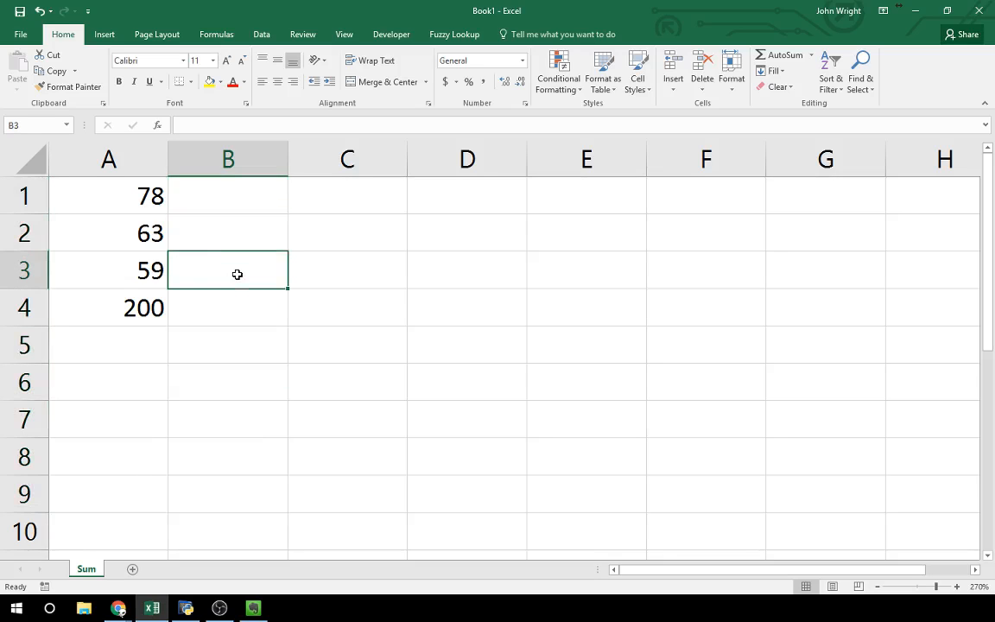
left_click(238, 324)
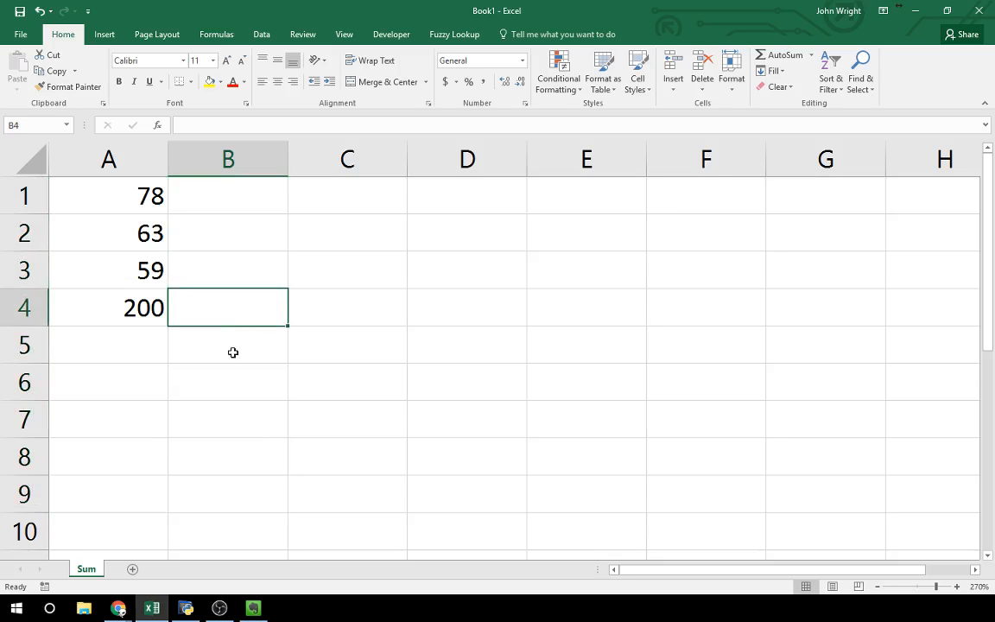
left_click(232, 349)
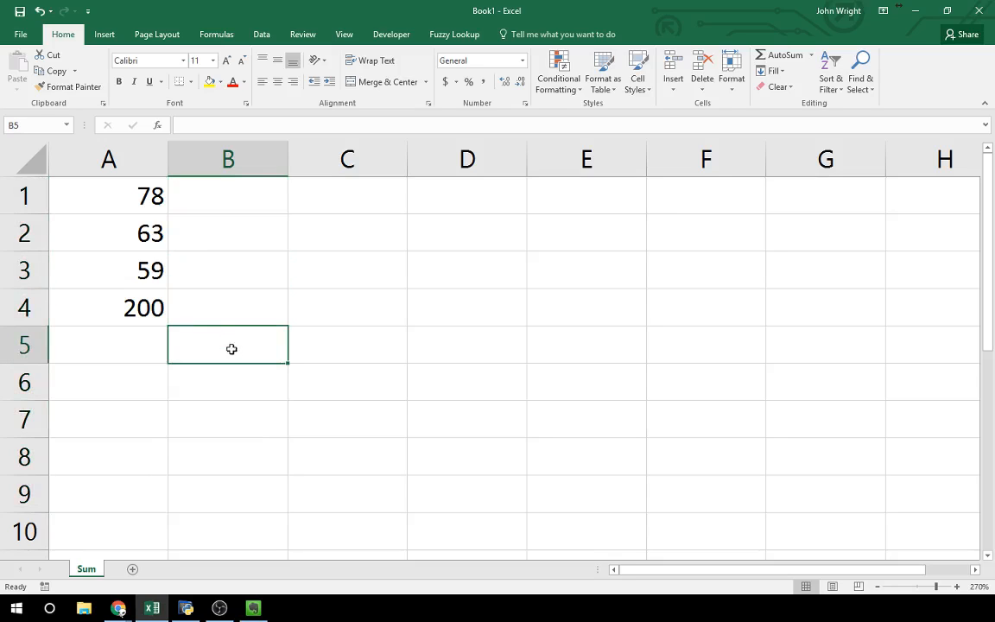
left_click(127, 307)
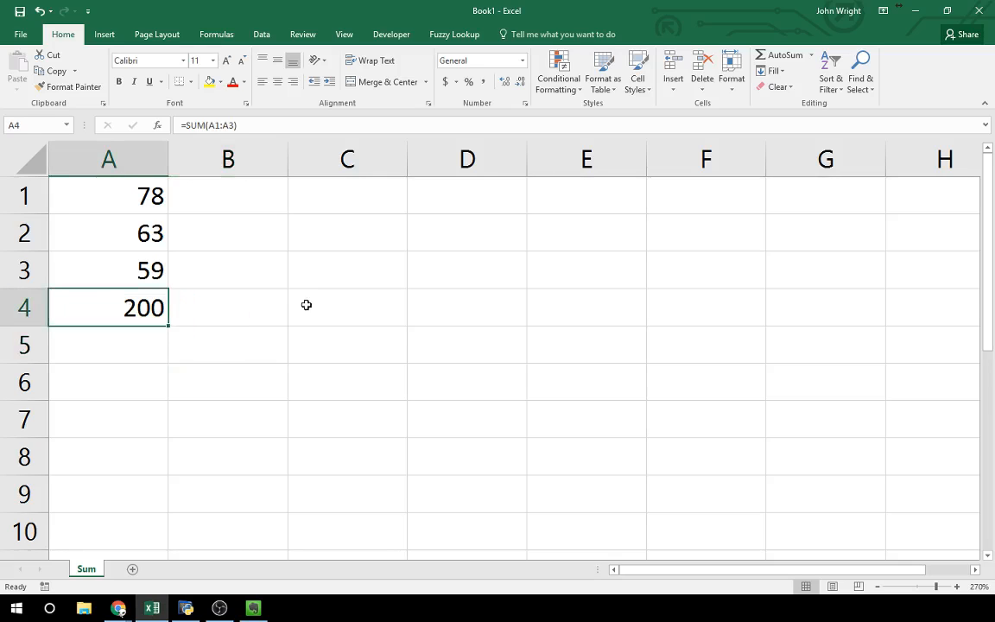
left_click(242, 125)
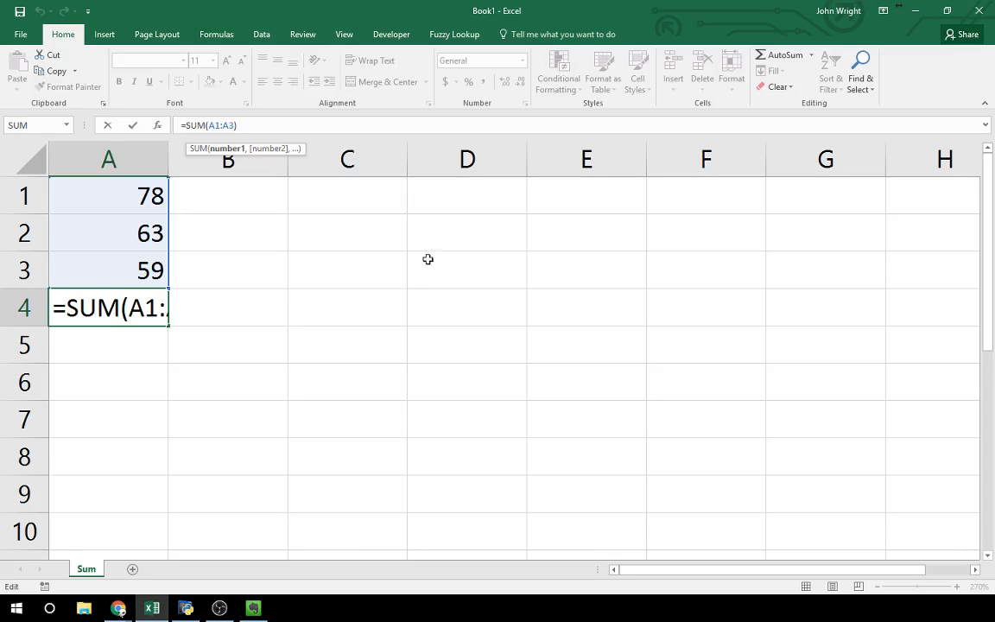
key("ctrl+Return")
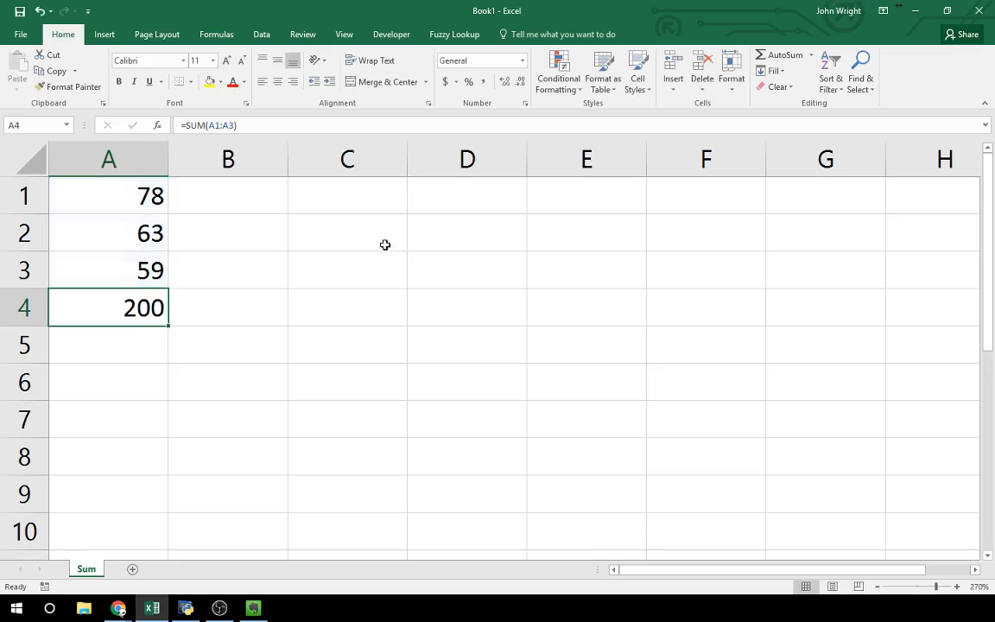
Enter a second set of values, 5, 22 and 37, in cells C1 to C3
left_click(369, 190)
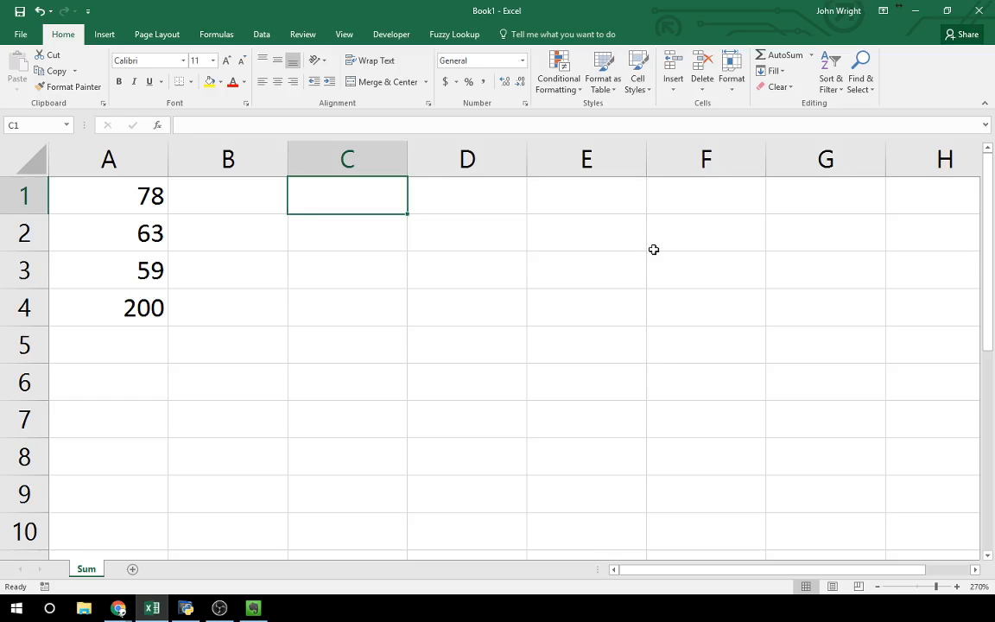
type("5")
key("Return")
type("22")
key("Return")
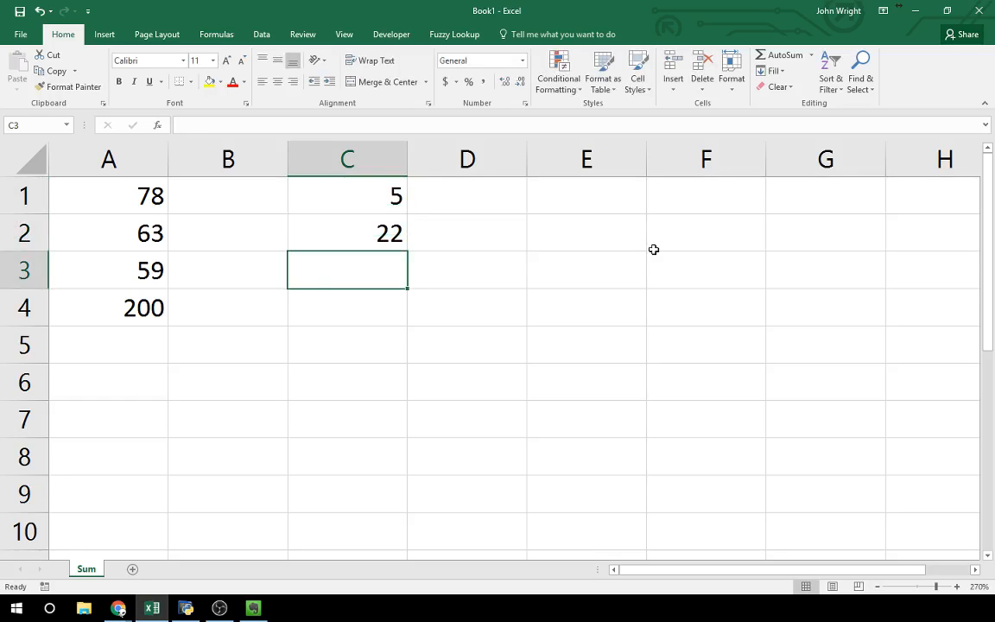
type("37")
key("Return")
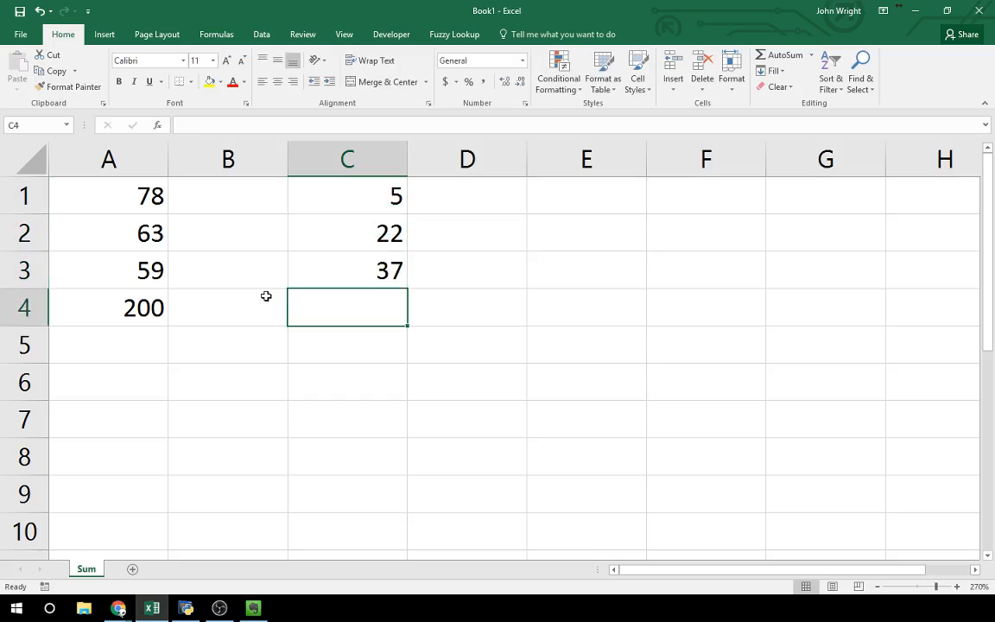
Extend the SUM formula in cell A4 with the second range so it reads =SUM(A1:A3,C1:C3)
left_click(160, 312)
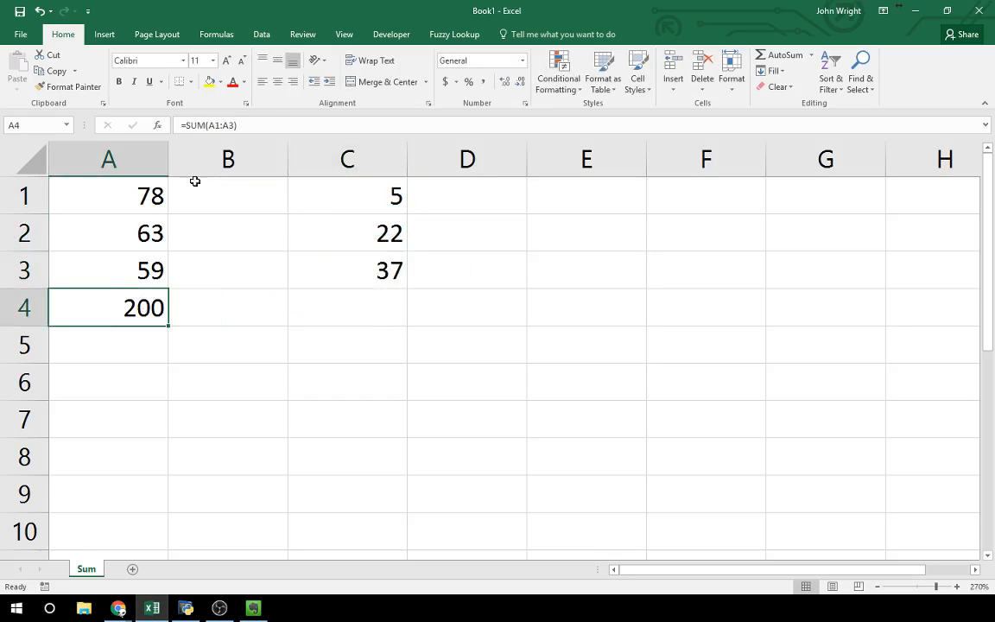
left_click(216, 125)
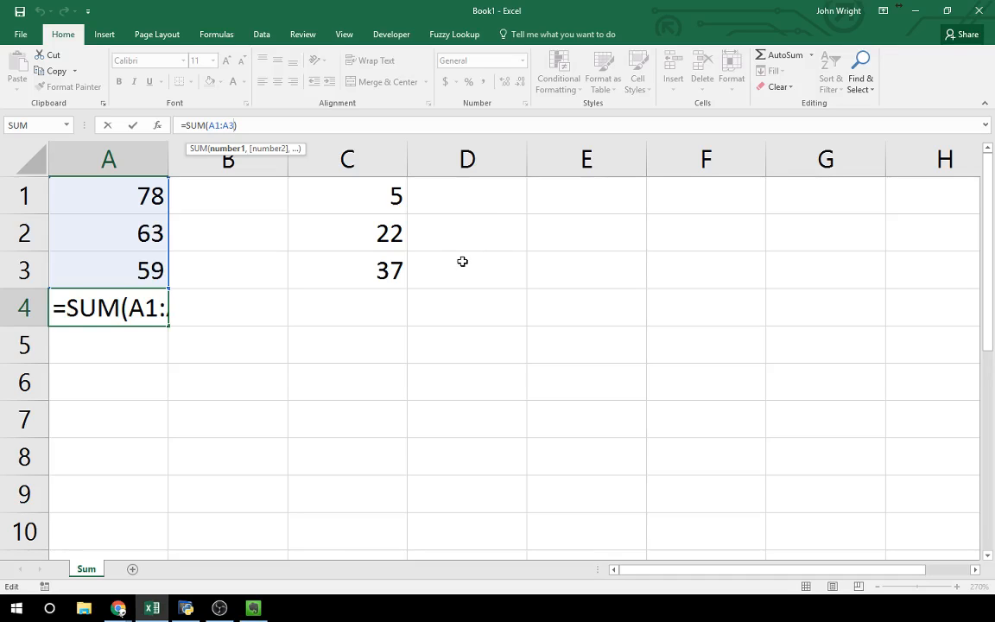
type(",")
left_click_drag(386, 200, 380, 270)
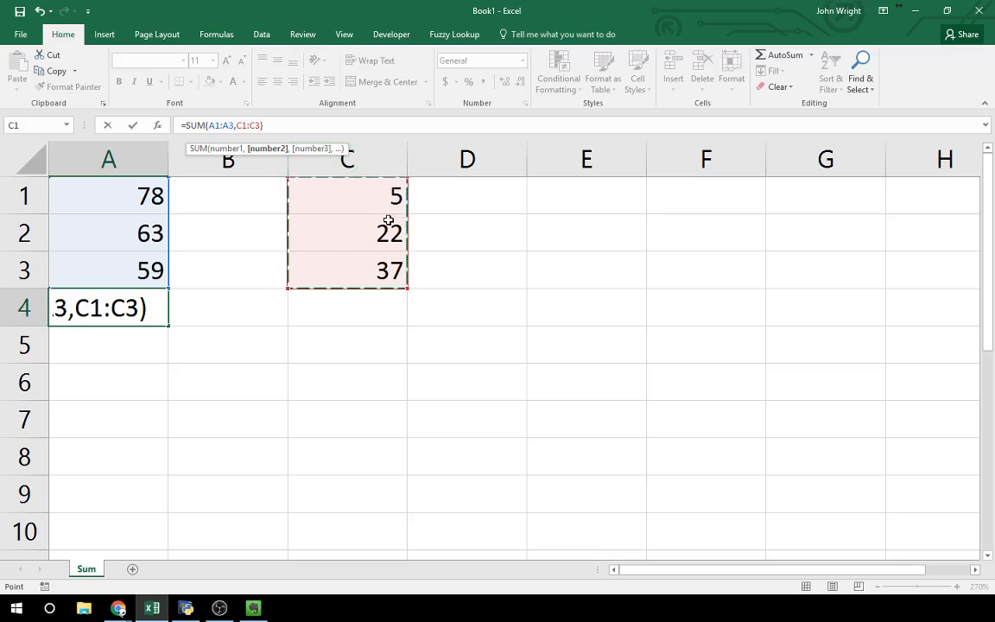
key("Return")
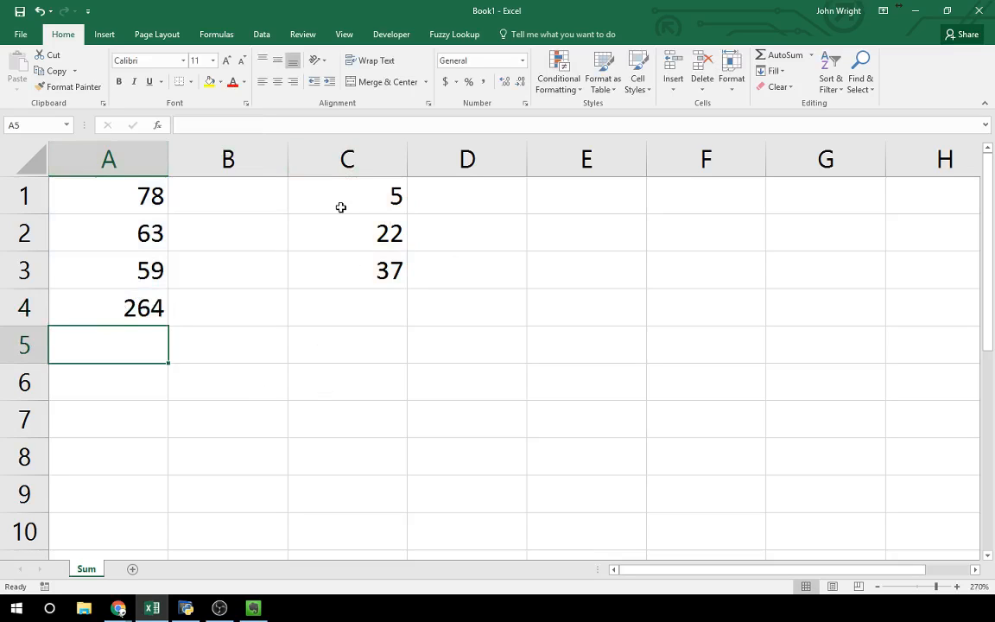
Clear the values from the ranges C1:C3 and A1:A3
left_click_drag(366, 204, 383, 275)
key("Delete")
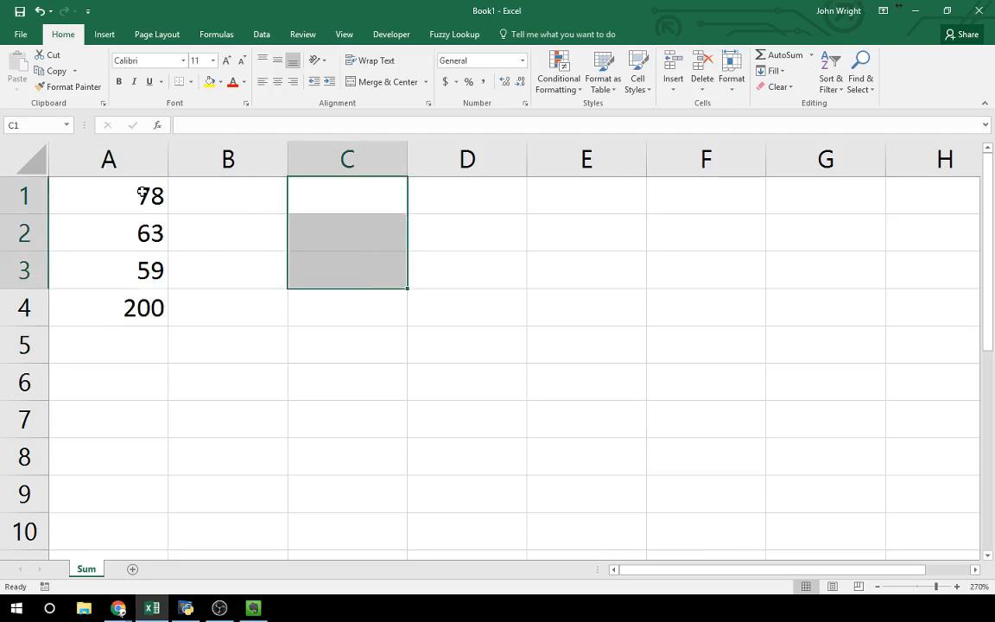
left_click_drag(140, 194, 151, 271)
key("Delete")
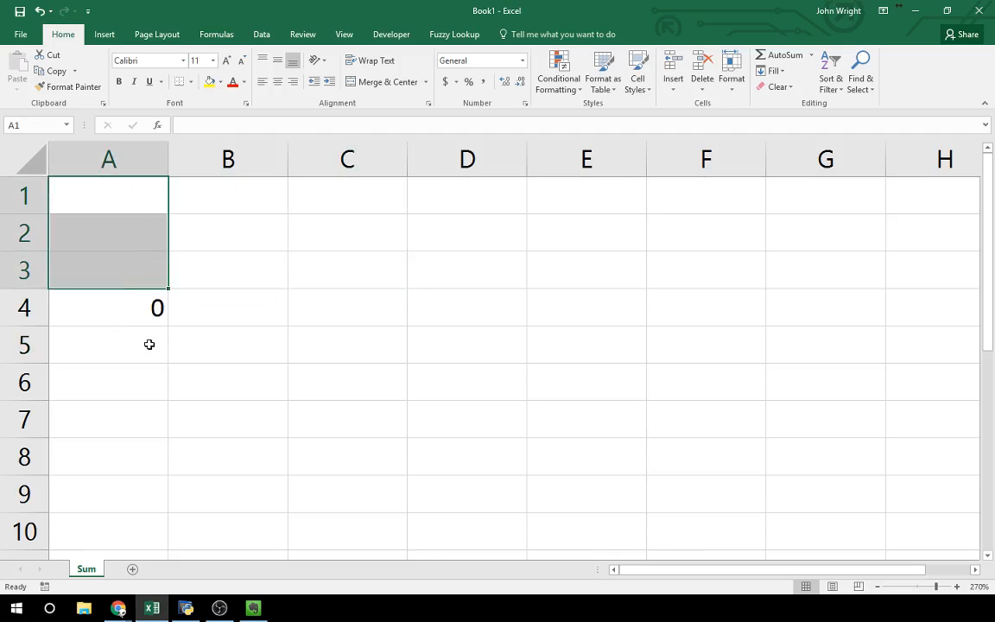
Remove the second range C1:C3 from the formula in cell A4 so it reads =SUM(A1:A3)
left_click(142, 308)
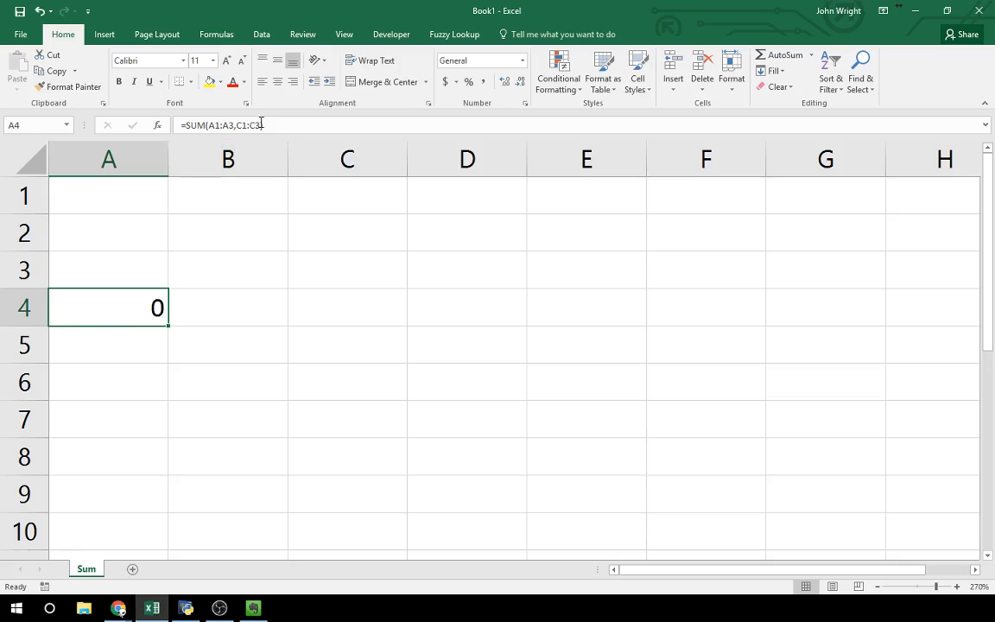
left_click_drag(261, 124, 239, 125)
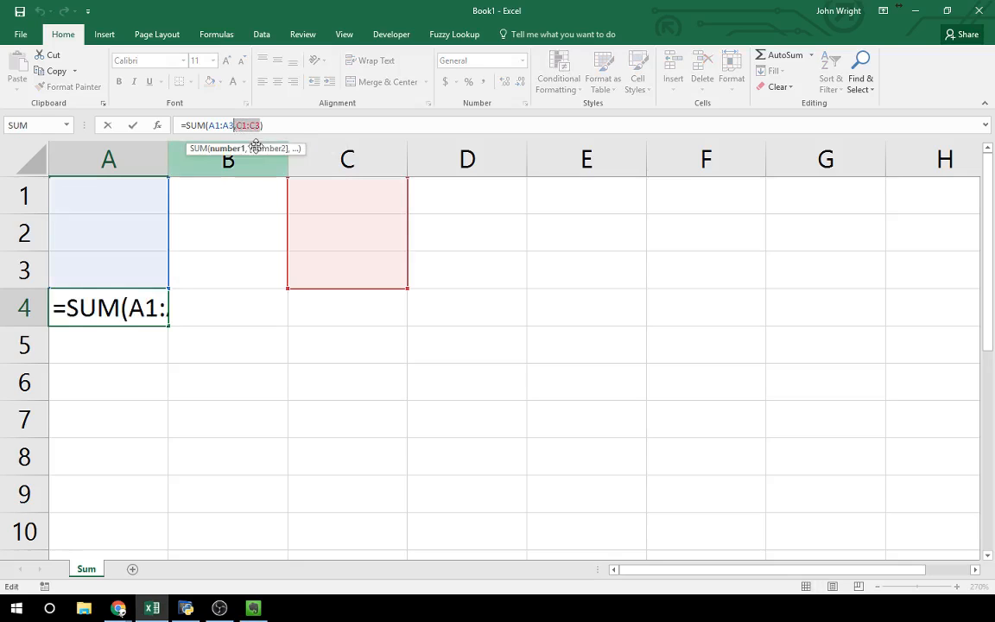
key("BackSpace")
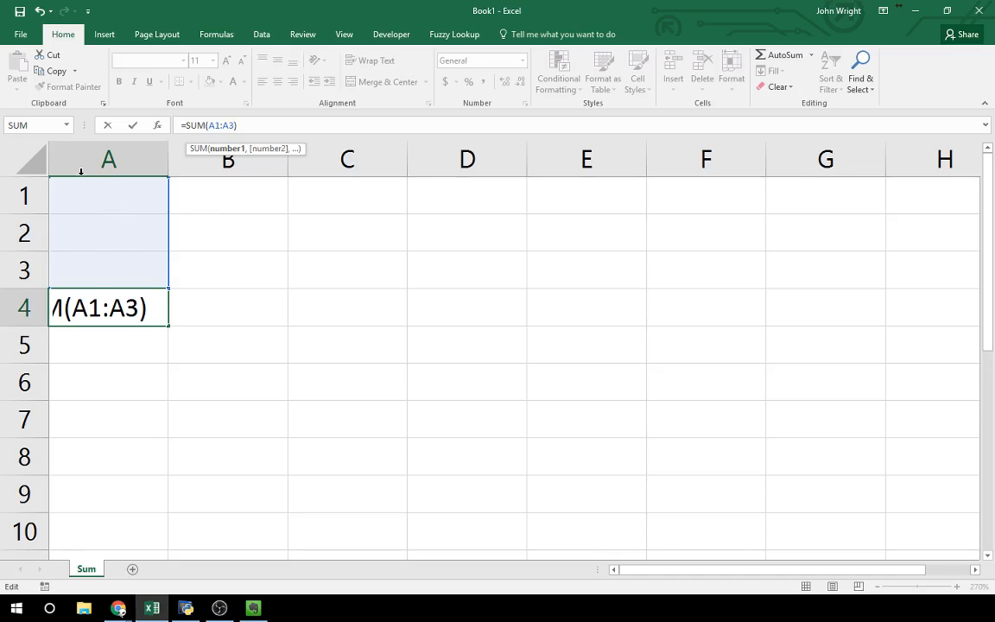
key("Return")
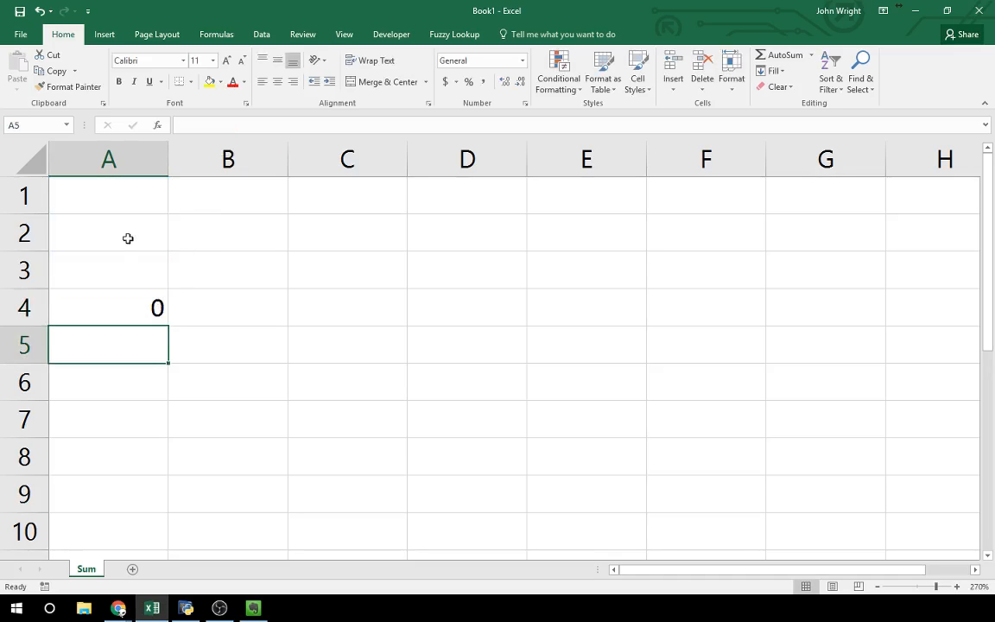
Format the empty cell A1 with the Text number category
left_click(119, 193)
right_click(121, 196)
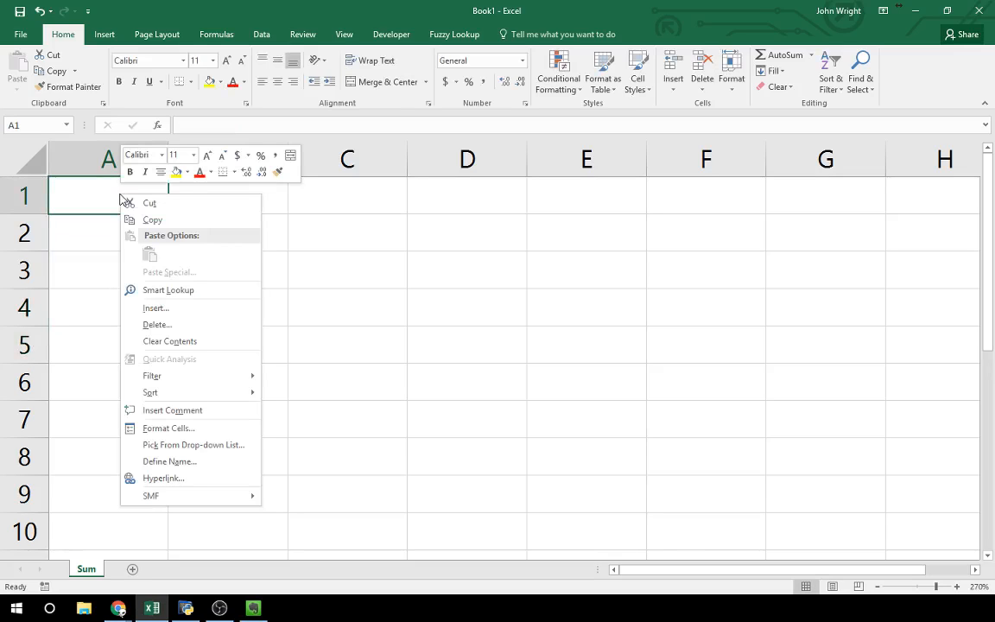
left_click(150, 432)
left_click_drag(110, 271, 195, 250)
left_click(74, 379)
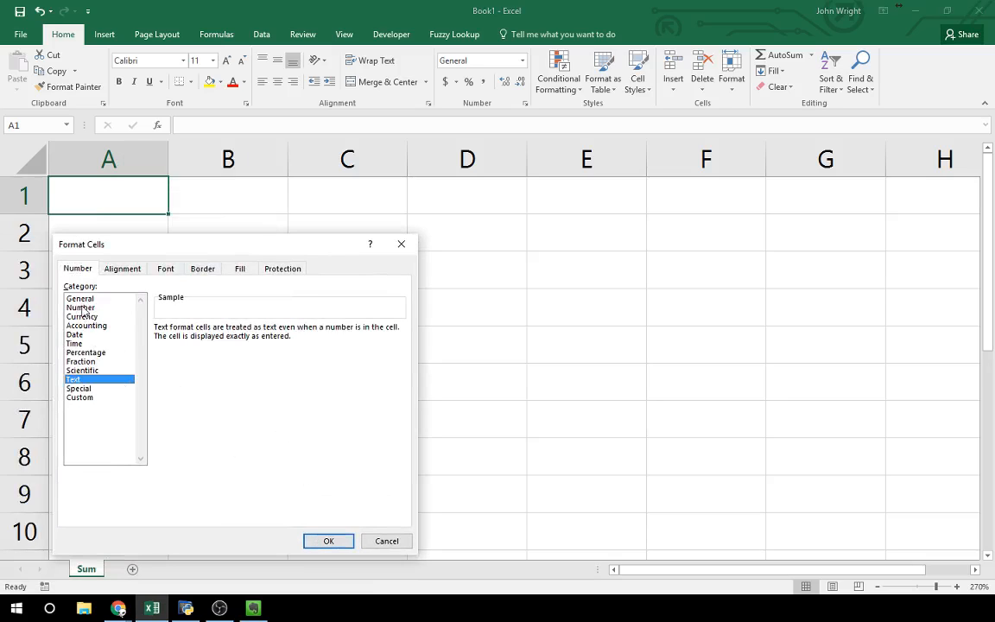
left_click(331, 543)
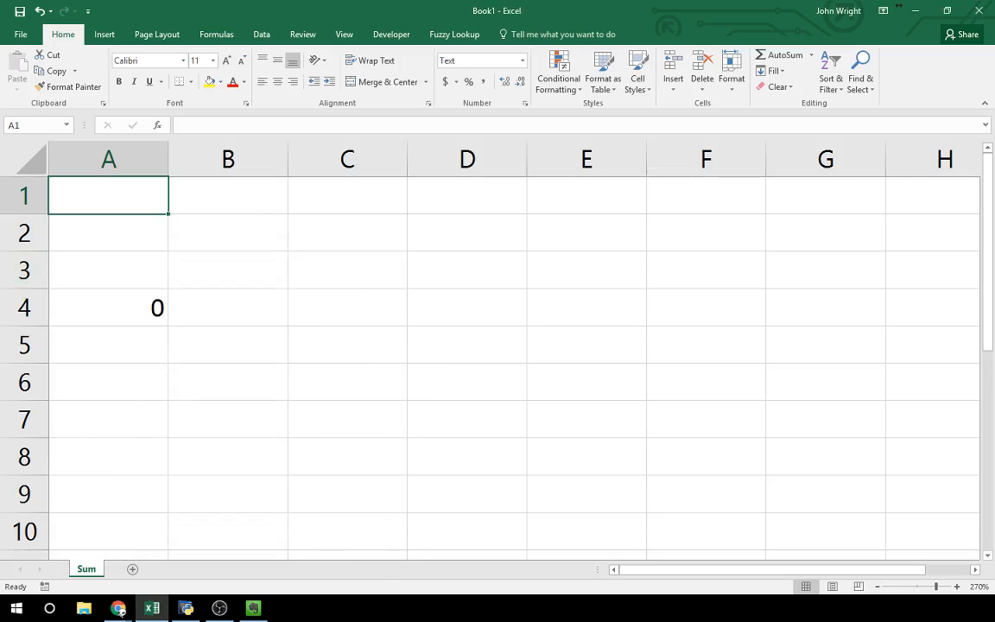
Enter the values 5, 3 and 2 in cells A1 to A3
type("5")
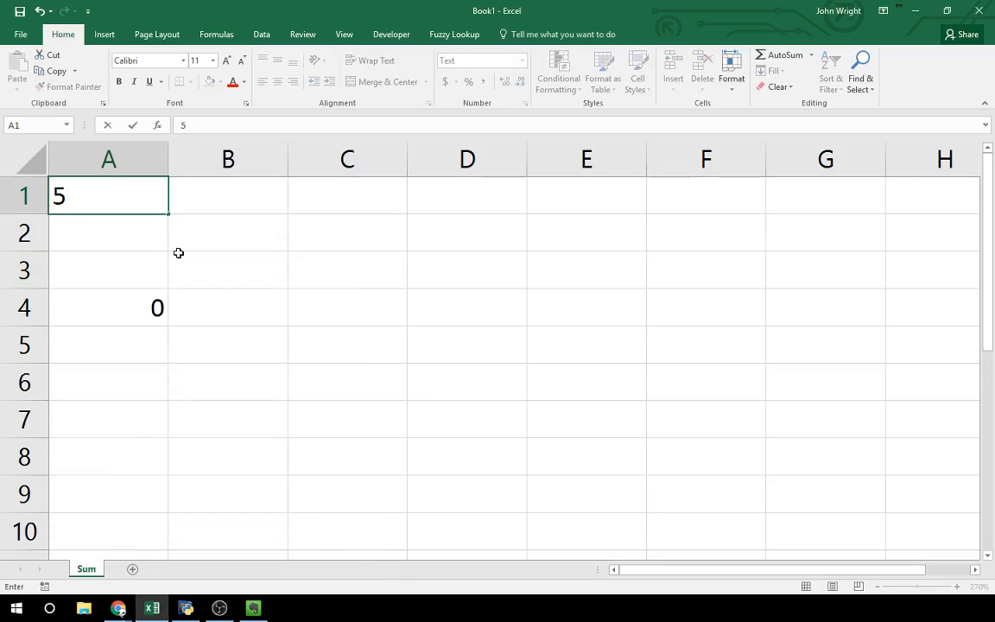
key("Return")
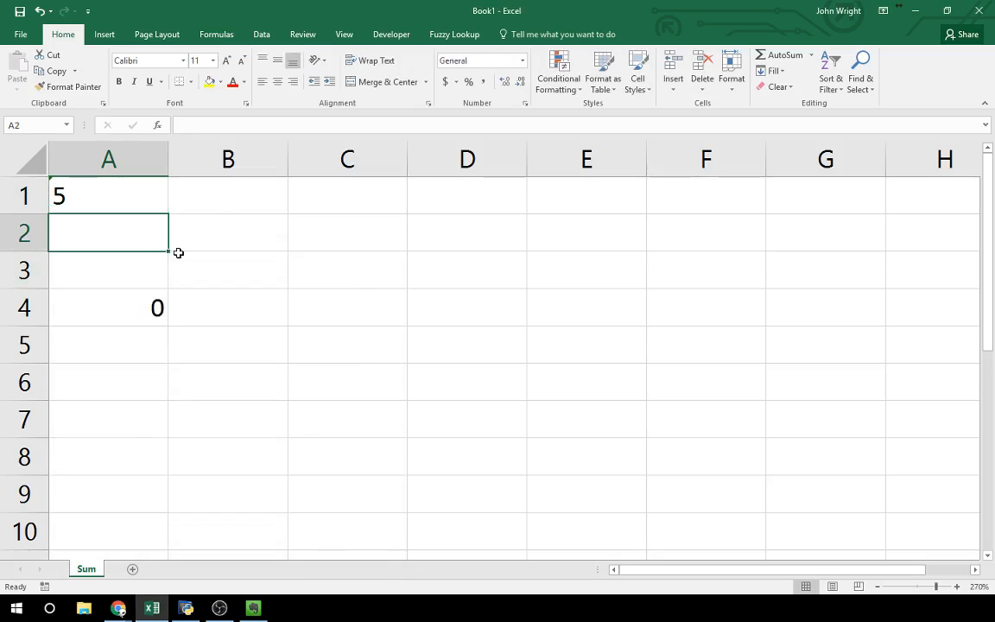
type("3")
key("Return")
type("2")
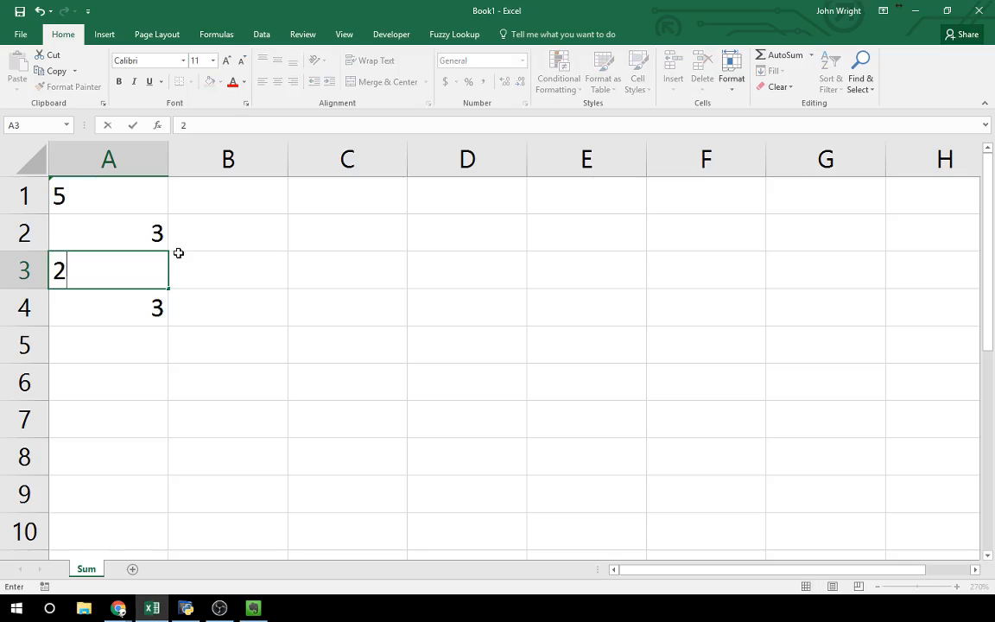
key("Return")
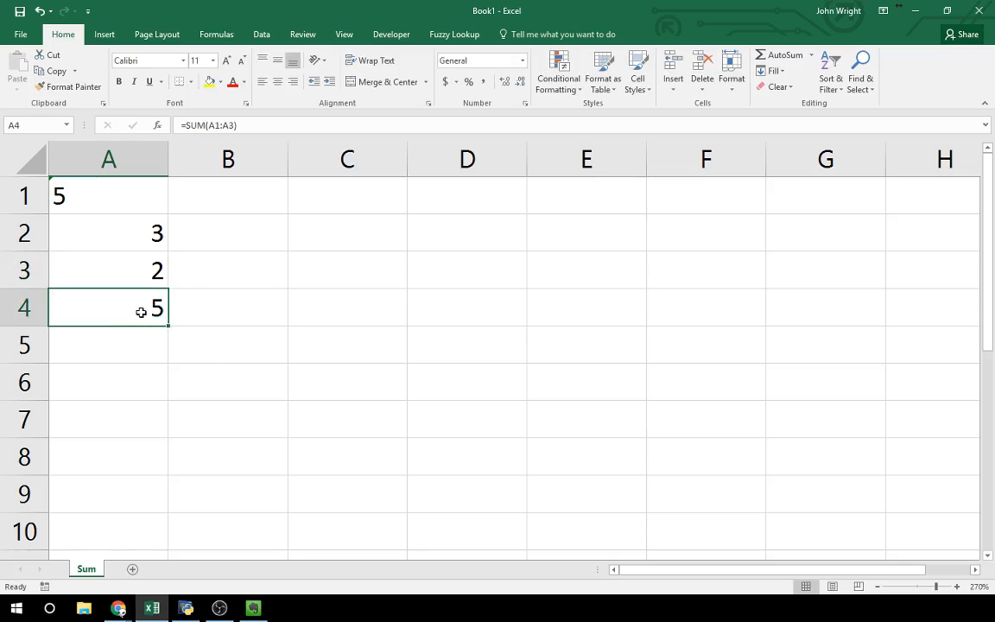
Convert the text-stored value in cell A1 to a number using its error-checking options
left_click_drag(129, 218, 141, 267)
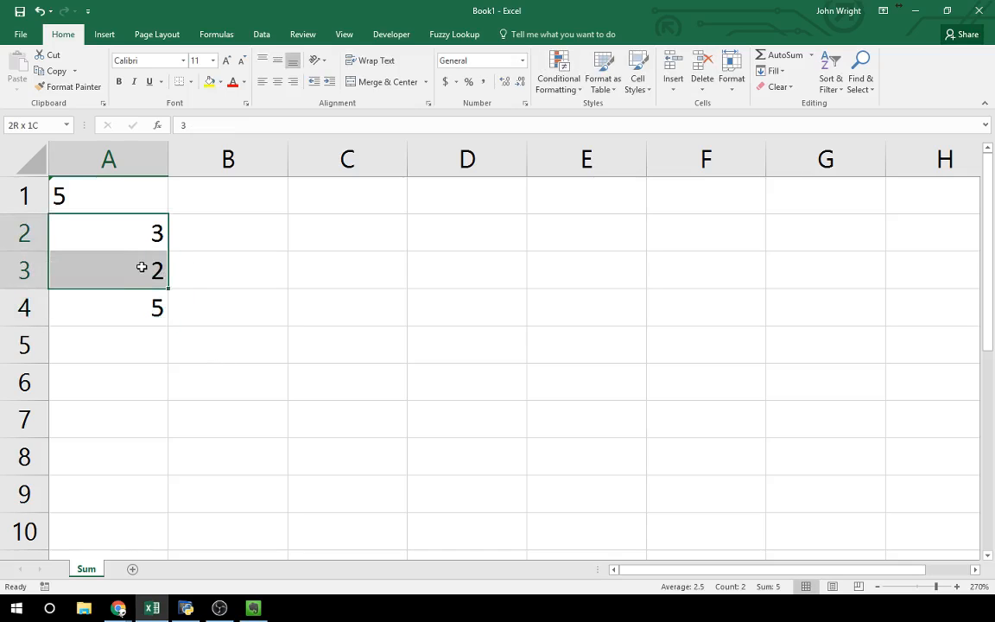
left_click(76, 190)
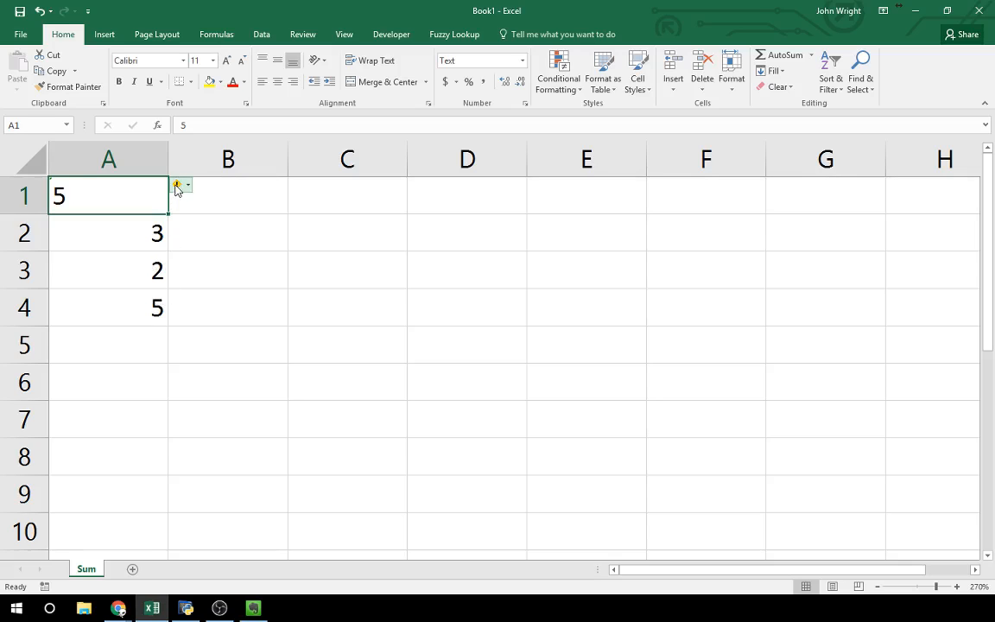
mouse_move(177, 189)
left_click(189, 186)
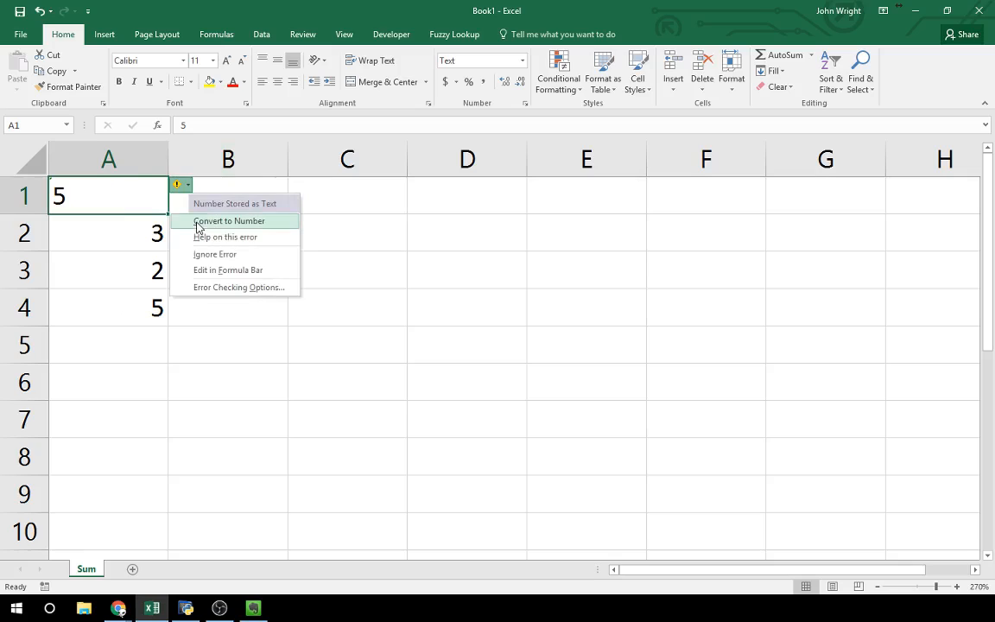
left_click(197, 222)
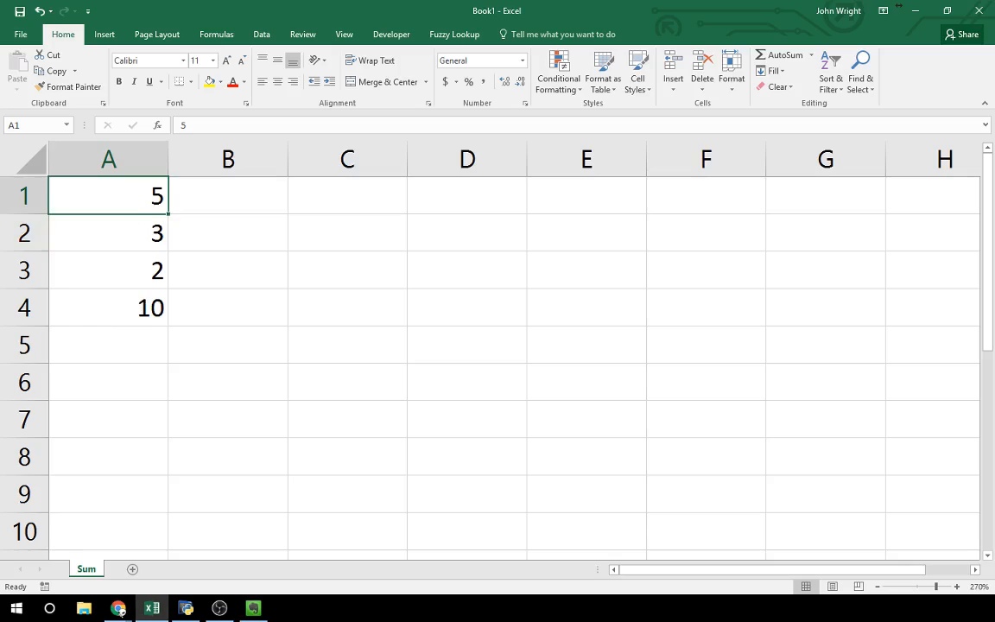
key("alt+Tab")
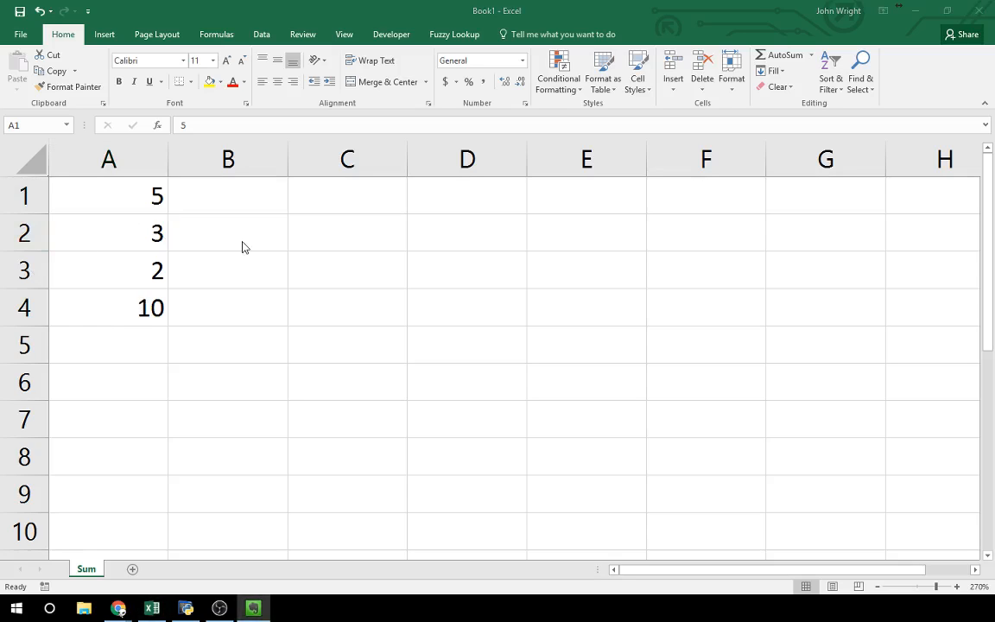